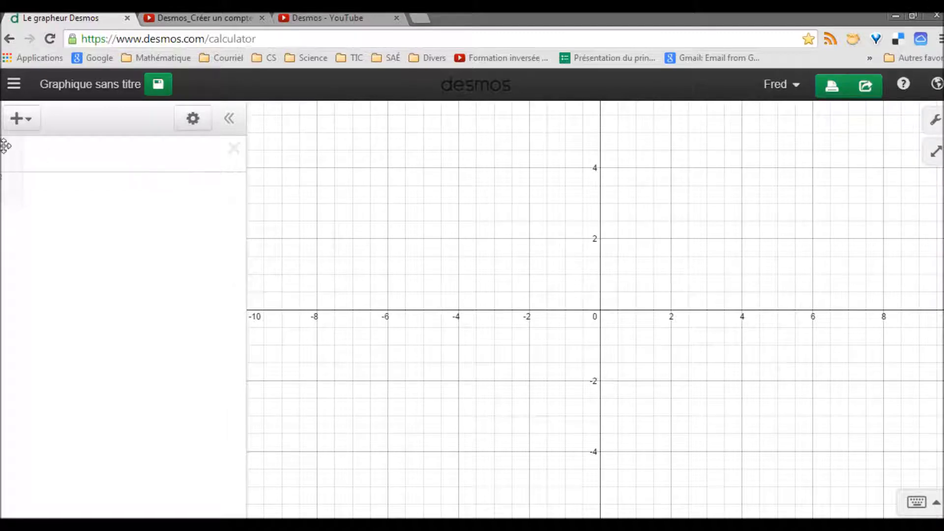
# - Insert a table and enter the points (1, 3) and (6, 5)
pyautogui.click(33, 123)
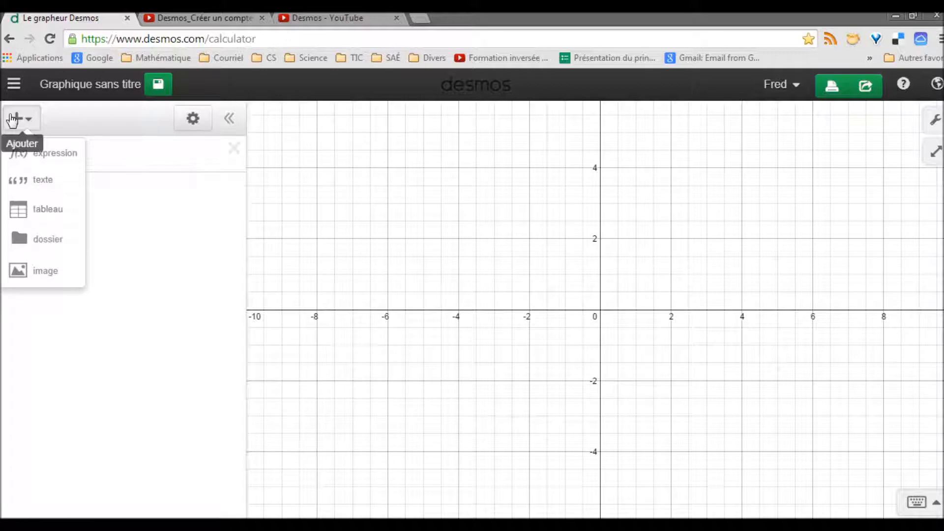
pyautogui.click(40, 211)
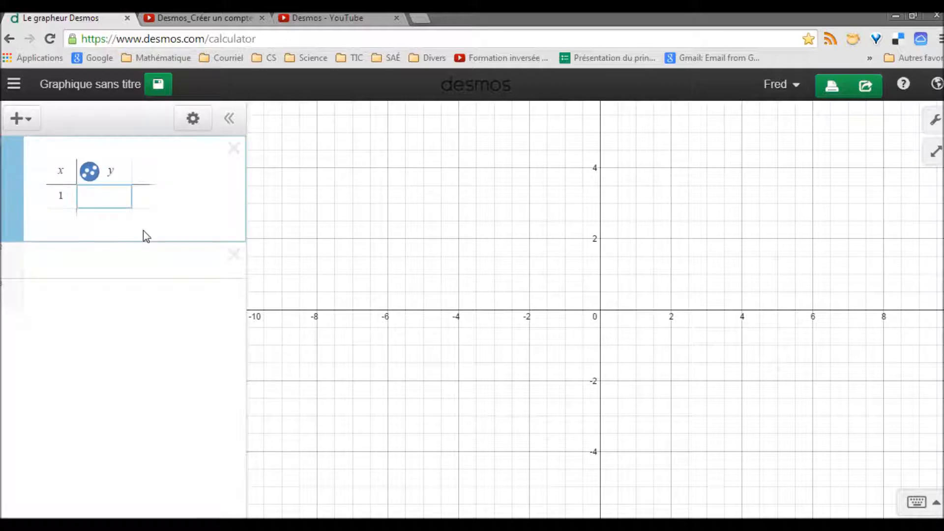
pyautogui.write('3')
pyautogui.press('Return')
pyautogui.press('Left')
pyautogui.write('6')
pyautogui.press('Right')
pyautogui.write('5')
pyautogui.press('Return')
pyautogui.press('Left')
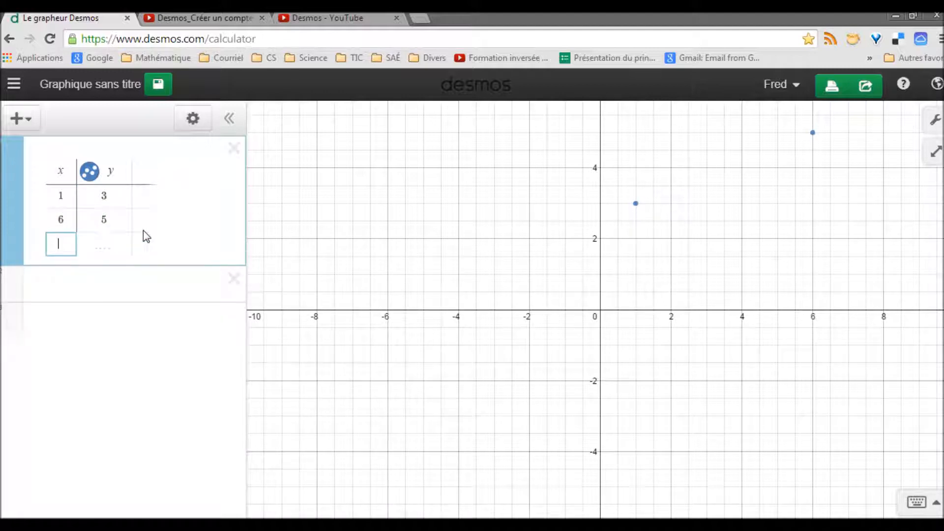
# - Add the point (−5, 1) as the third row of the table
pyautogui.write('-5')
pyautogui.press('Right')
pyautogui.write('1')
pyautogui.press('Return')
pyautogui.press('Left')
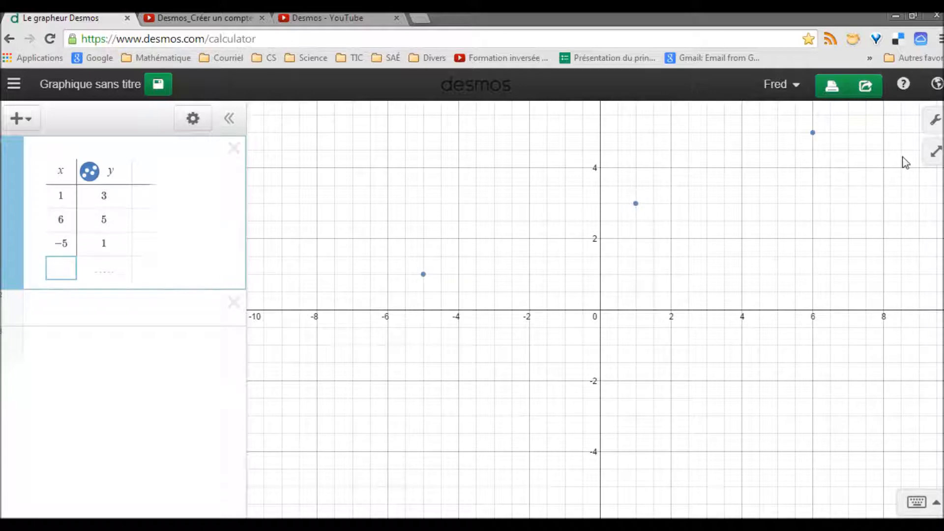
# - Turn on projector mode (Mode projecteur) for the graph and close the graph settings
pyautogui.click(935, 119)
pyautogui.click(830, 136)
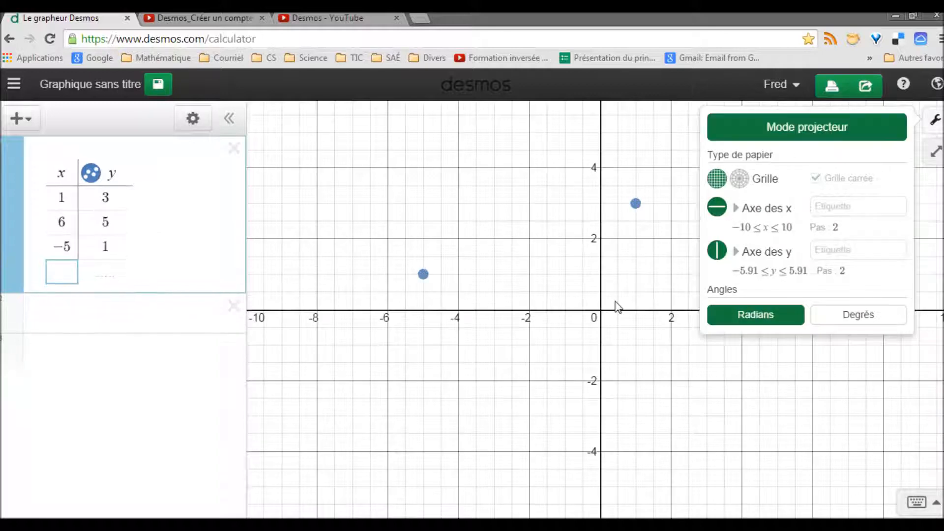
pyautogui.click(613, 310)
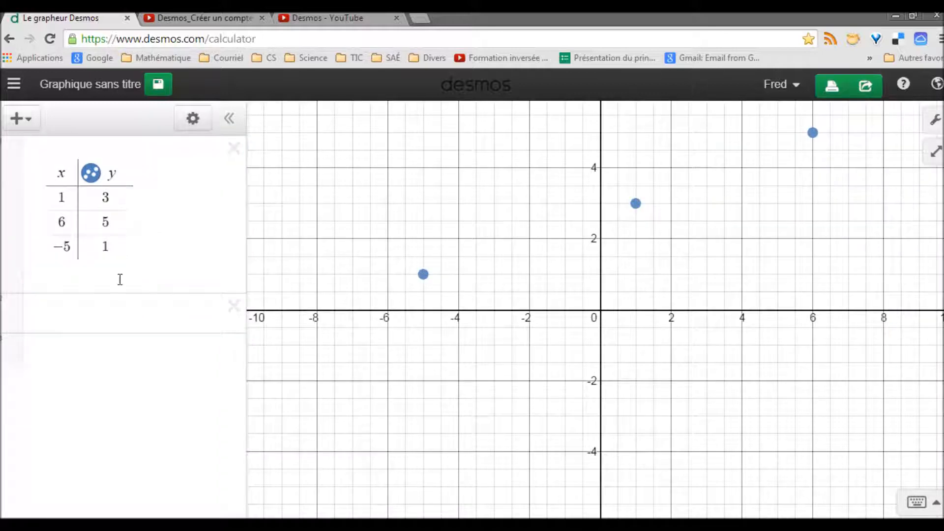
# - Set the table's y column to the points-only style and colour its points red
pyautogui.click(91, 175)
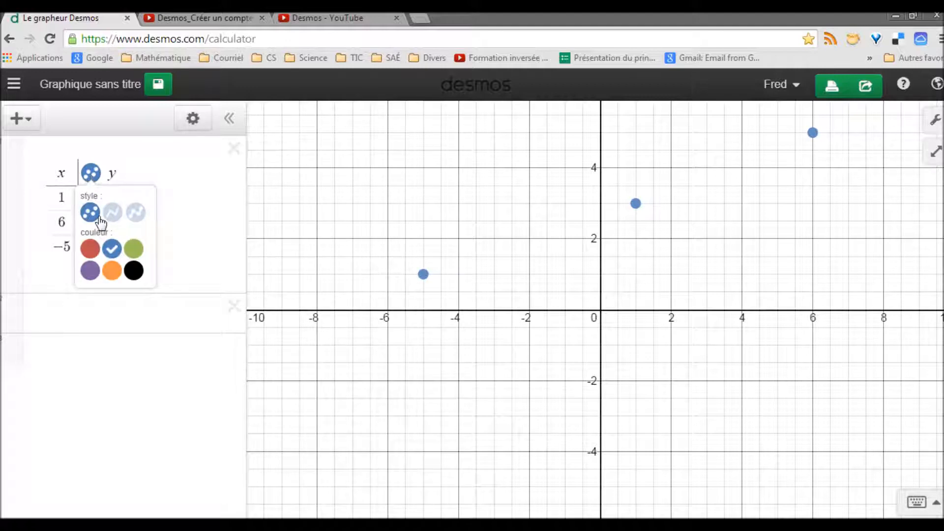
pyautogui.click(137, 220)
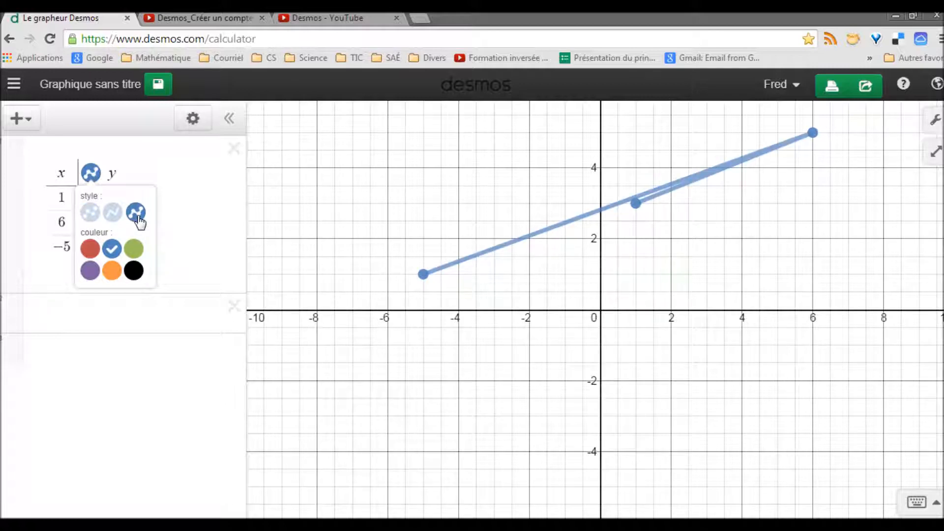
pyautogui.click(90, 213)
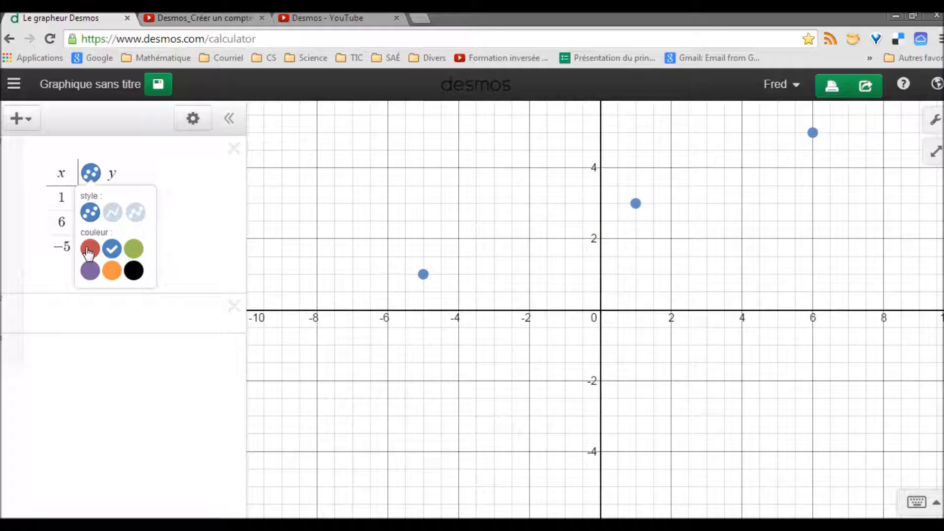
# - Plot the line y=2x in the empty expression below the table
pyautogui.click(67, 308)
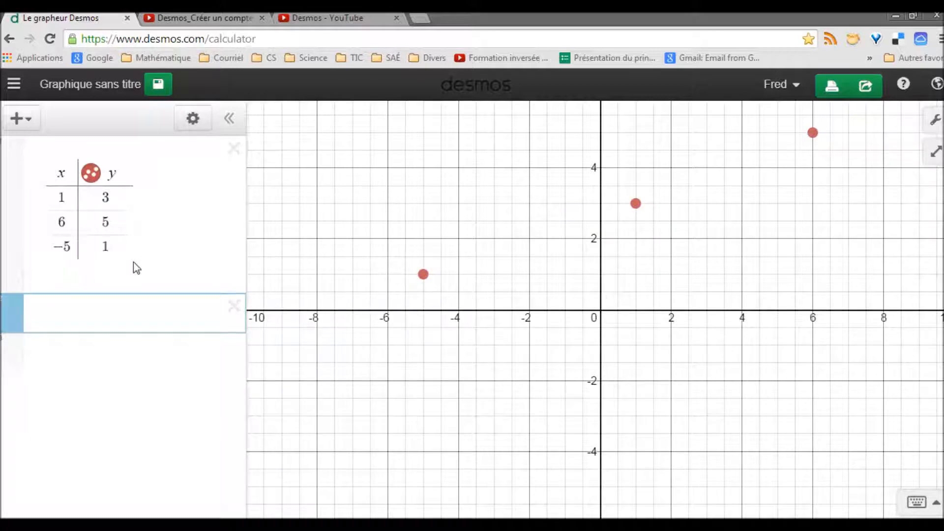
pyautogui.write('y=2x')
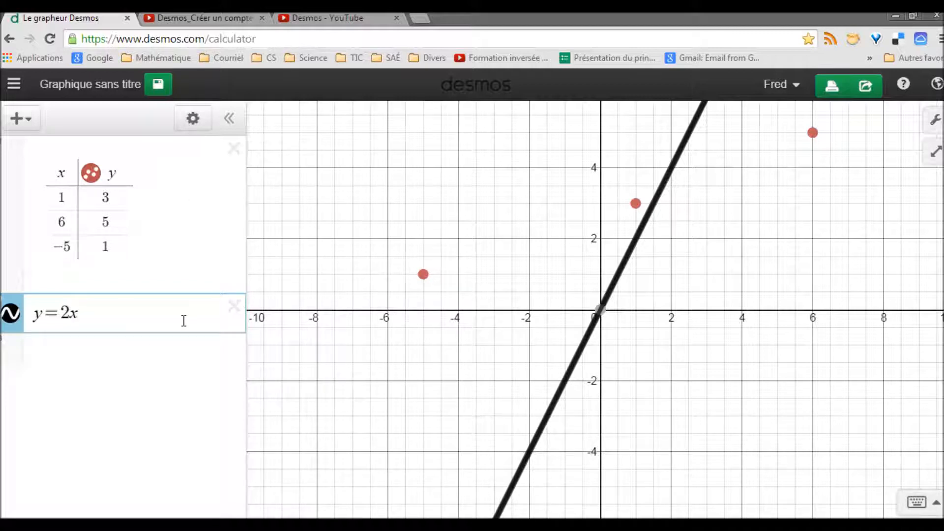
# - Duplicate the y=2x expression and convert the copy into a table of values
pyautogui.click(195, 121)
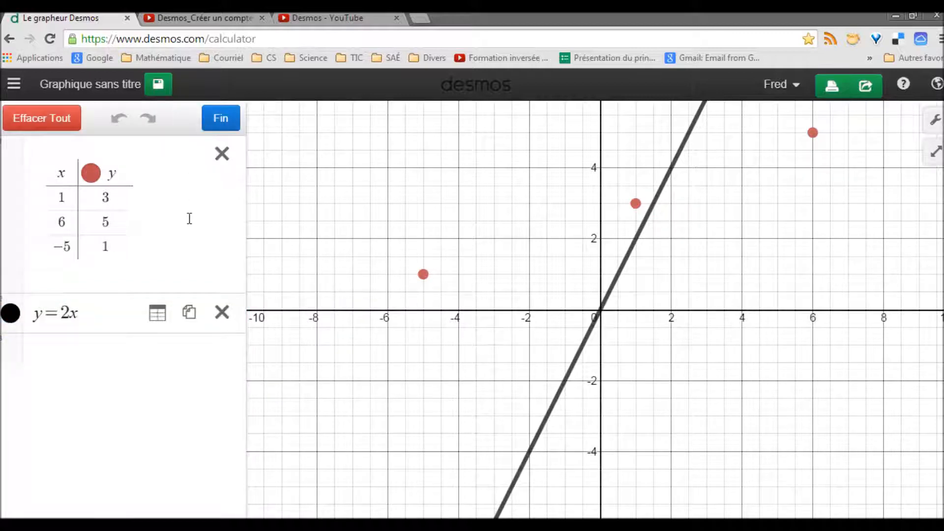
pyautogui.click(191, 314)
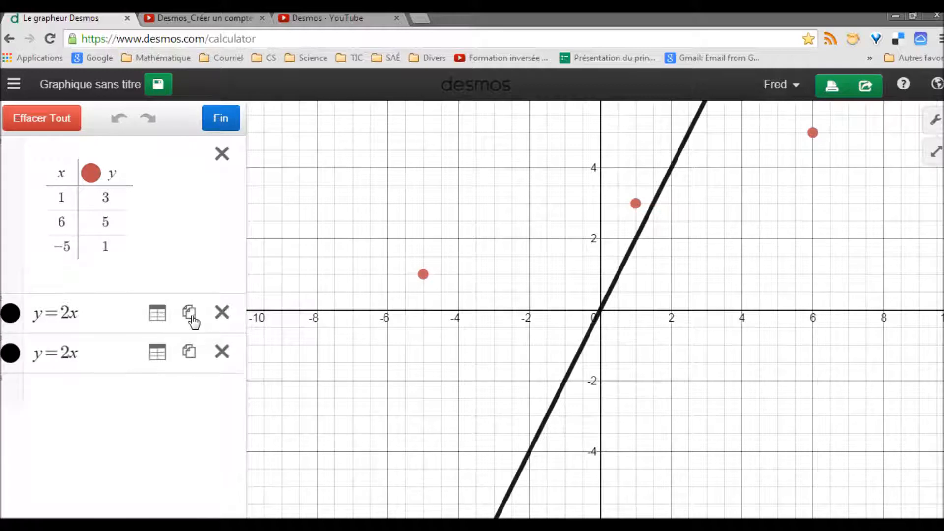
pyautogui.click(155, 359)
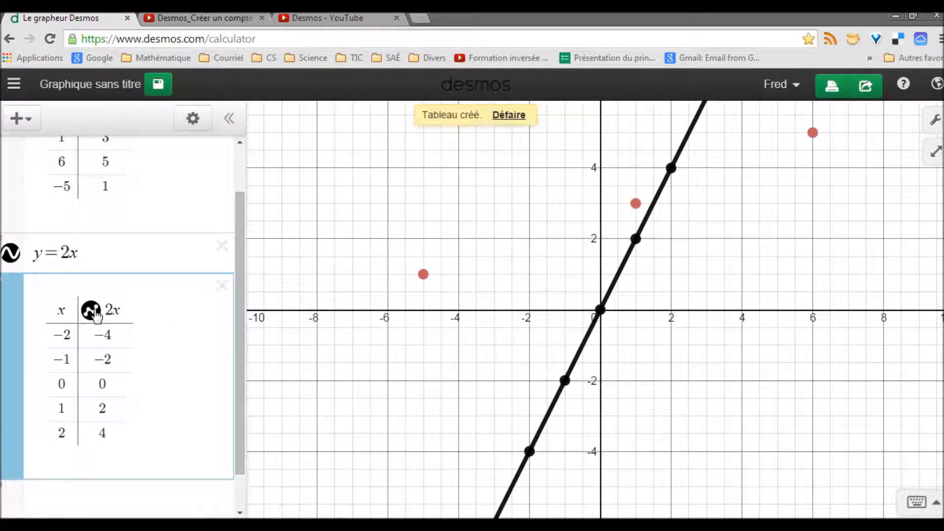
# - Hide the red points of the first table from the graph
pyautogui.scroll(1, 49, 212)
pyautogui.click(99, 178)
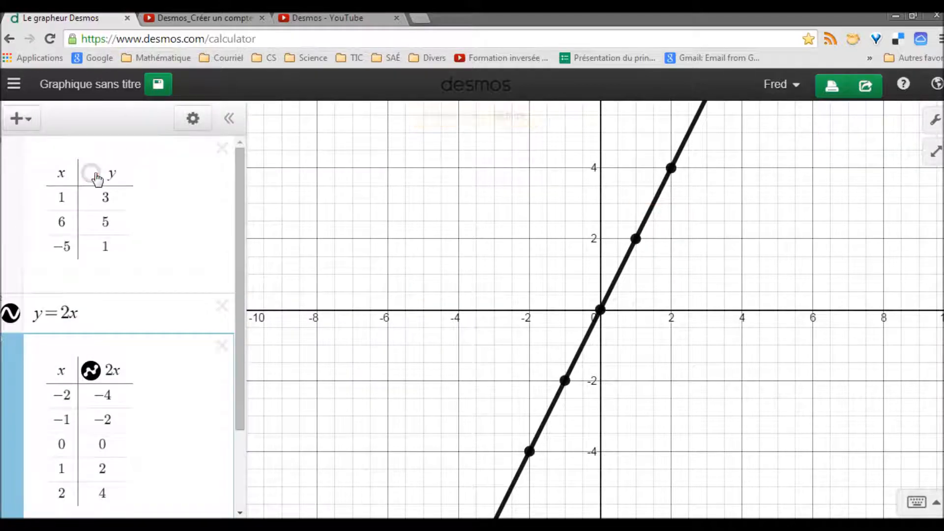
# - In the 2x table, replace the x value 1 with 6 and add a new row with x = −5
pyautogui.scroll(-1, 132, 318)
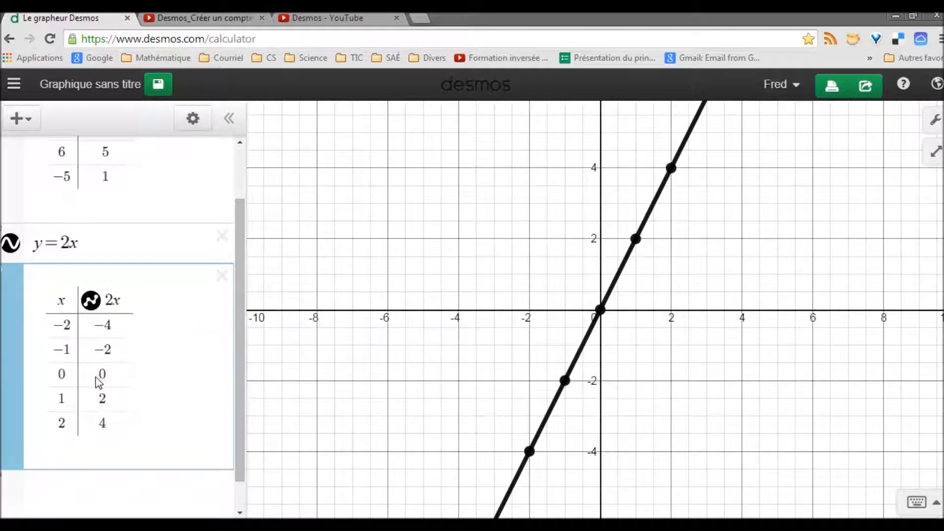
pyautogui.click(67, 404)
pyautogui.press('BackSpace')
pyautogui.write('6')
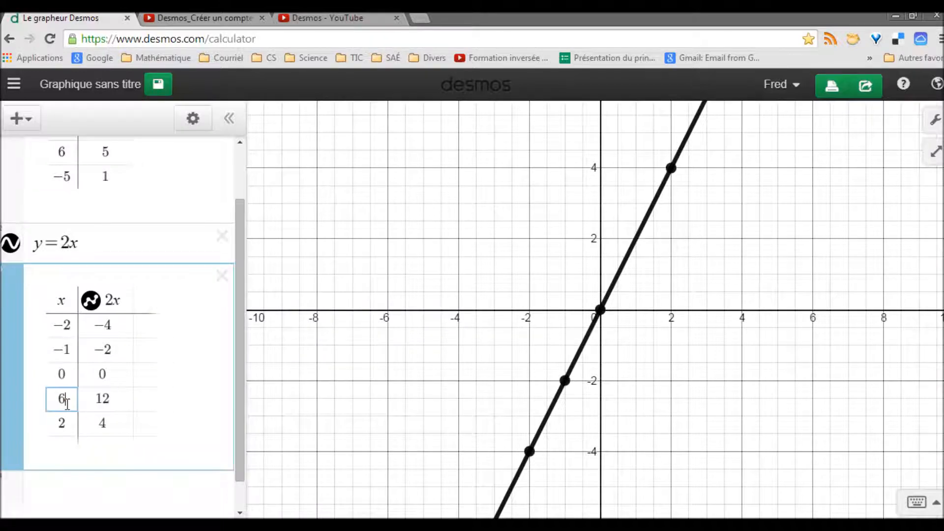
pyautogui.click(61, 449)
pyautogui.write('-5')
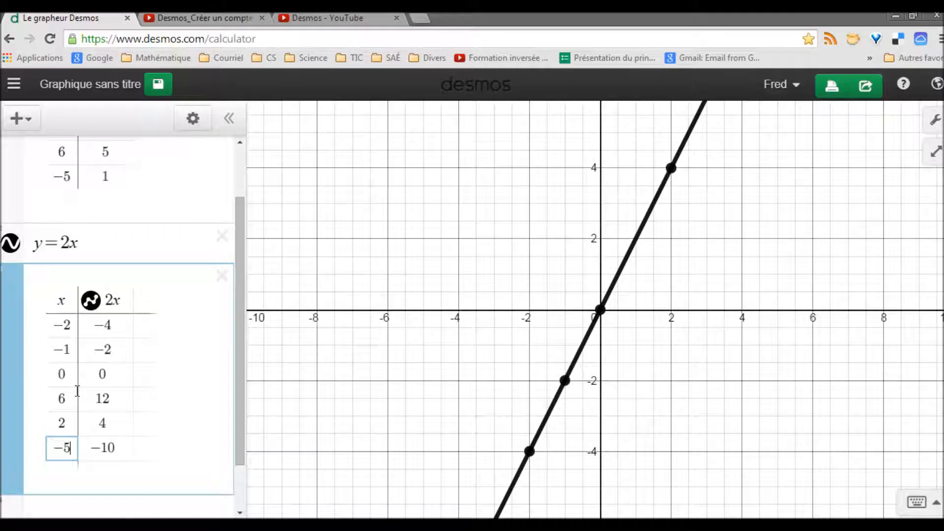
# - Delete the x = −2 row from the 2x table and hide the y=2x expression's line
pyautogui.click(61, 330)
pyautogui.press('BackSpace')
pyautogui.press('BackSpace')
pyautogui.click(74, 324)
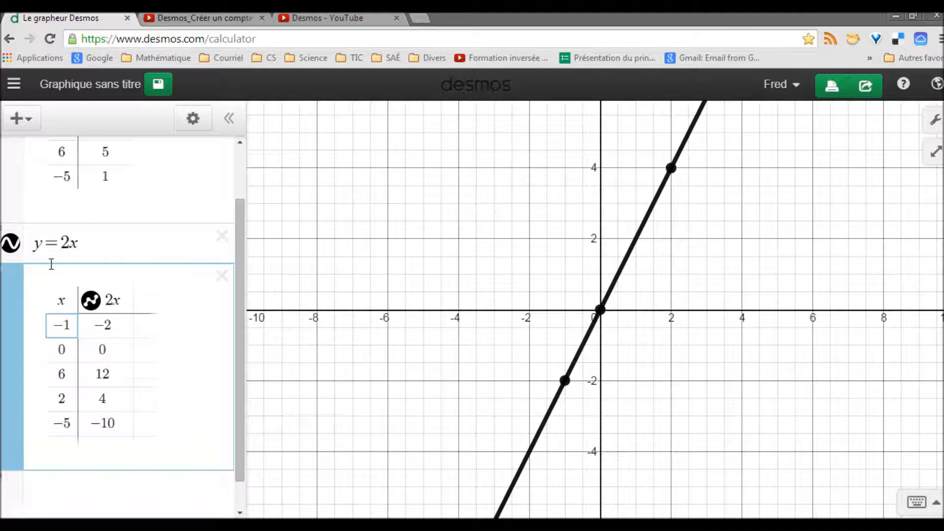
pyautogui.click(11, 244)
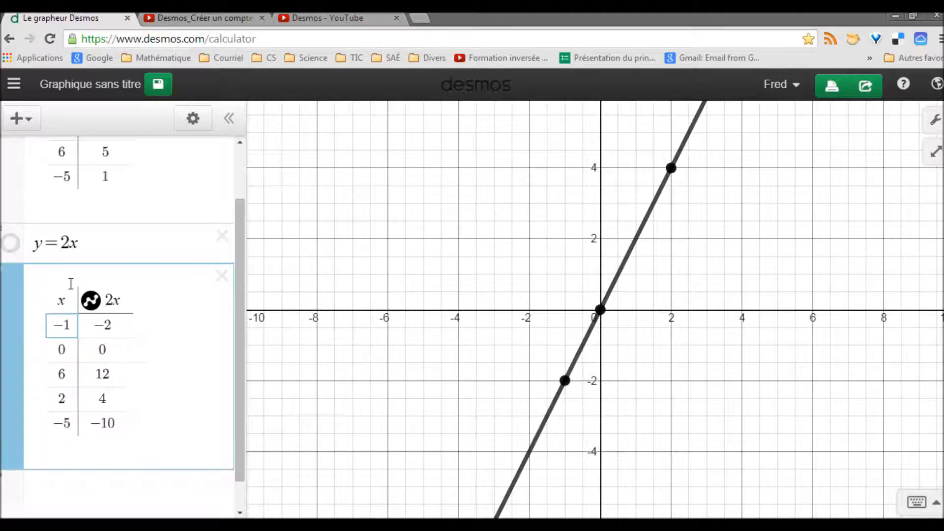
# - Try the lines-only and points-only styles on the 2x table, then restore points joined by lines
pyautogui.click(93, 302)
pyautogui.click(92, 301)
pyautogui.click(93, 302)
pyautogui.click(109, 341)
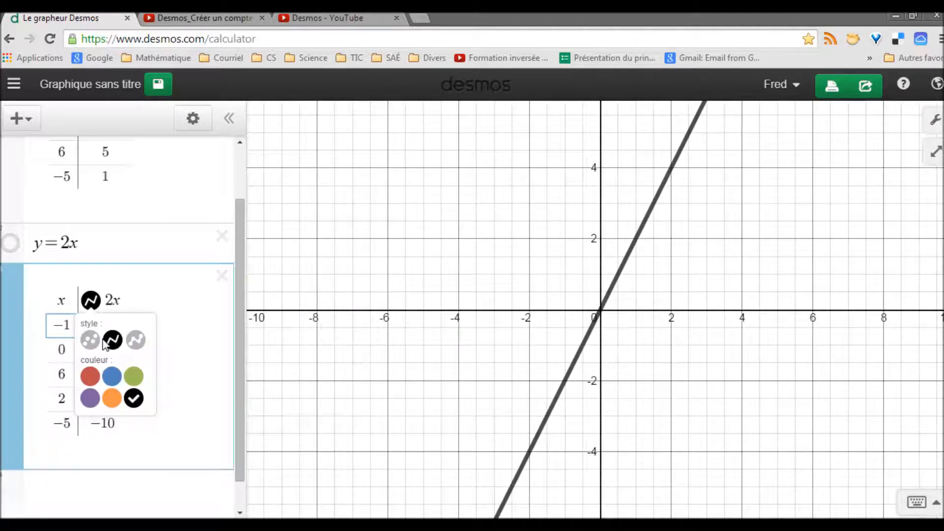
pyautogui.click(90, 340)
pyautogui.click(135, 339)
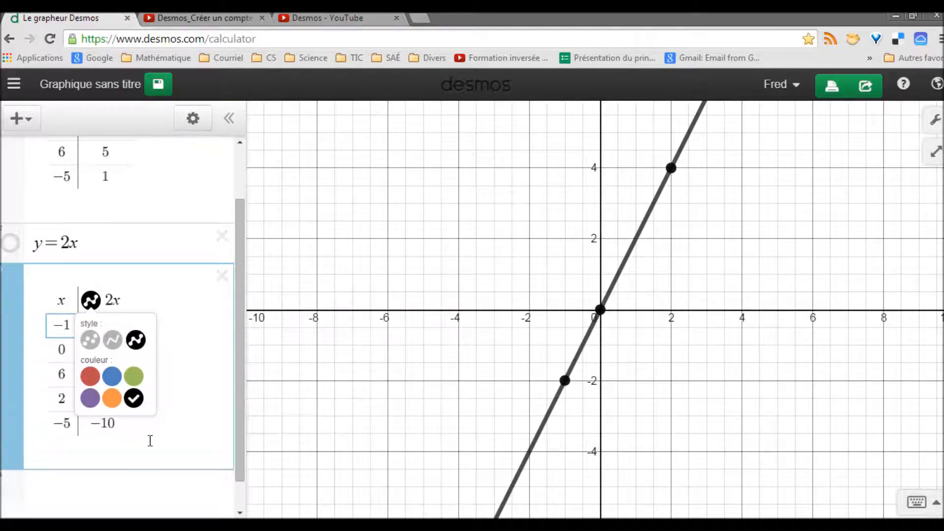
# - Close the style options and hide the 2x table's plot from the graph
pyautogui.click(112, 491)
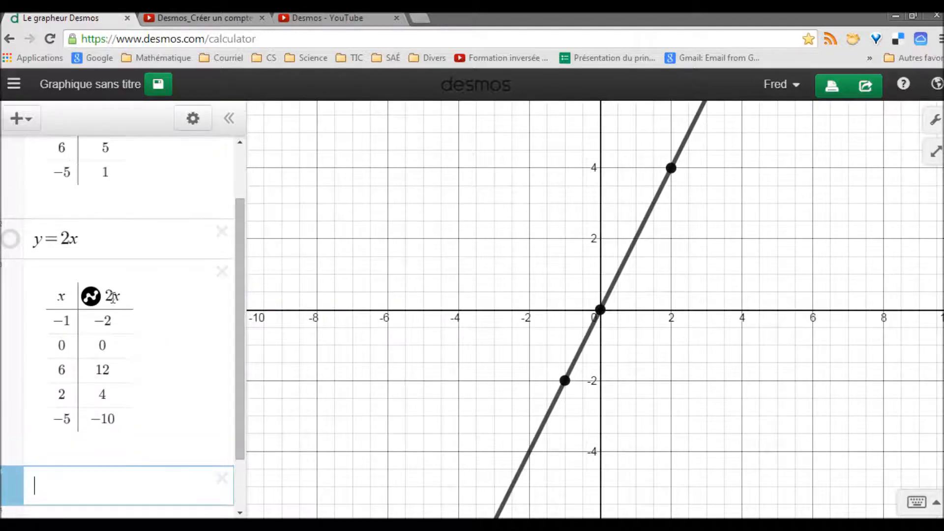
pyautogui.click(91, 295)
# - Define the function f(x) = −4x+2 in the empty expression below the 2x table
pyautogui.scroll(-2, 74, 413)
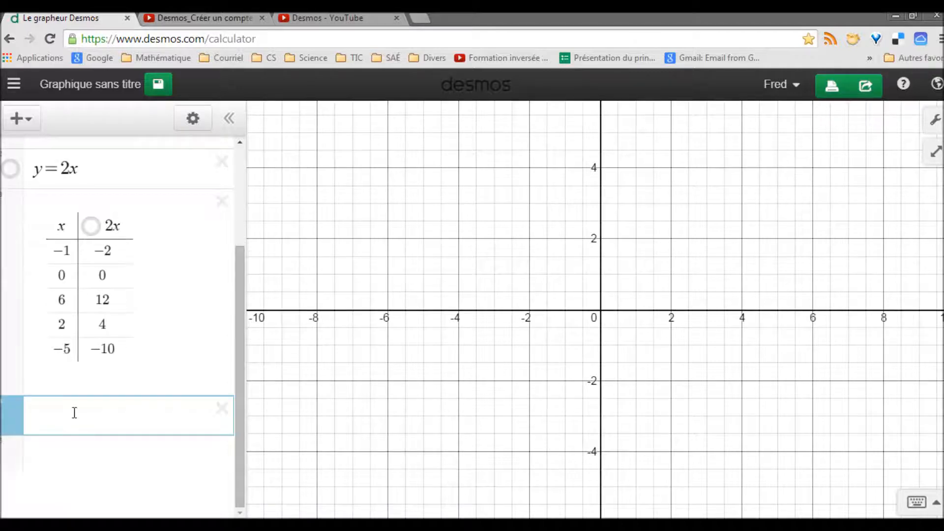
pyautogui.write('f(x')
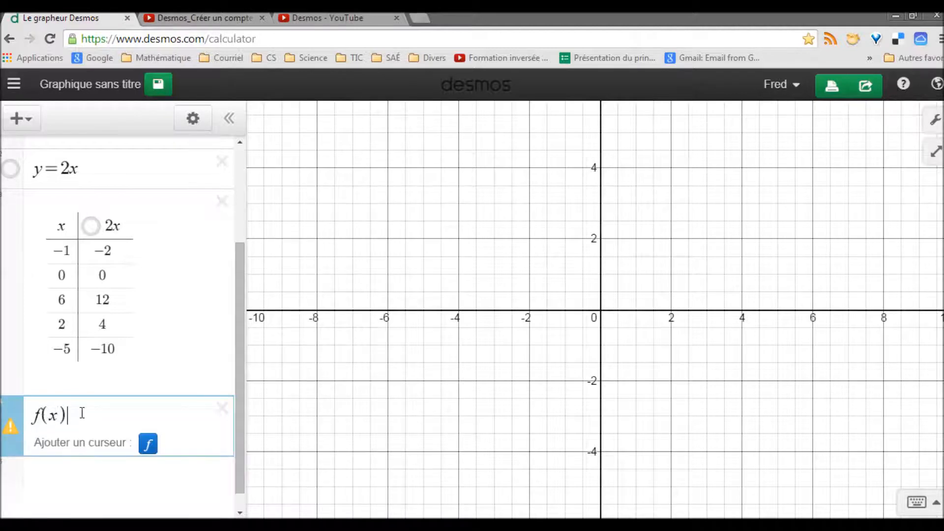
pyautogui.write('=4x+')
pyautogui.write('2')
pyautogui.click(74, 418)
pyautogui.write('=')
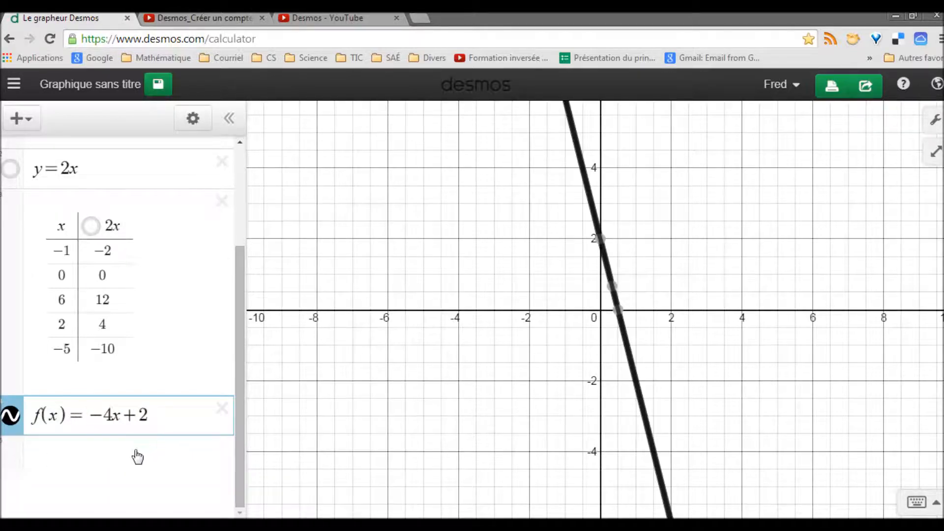
# - Insert a new table below the function and change its y column heading to f(x)
pyautogui.click(109, 452)
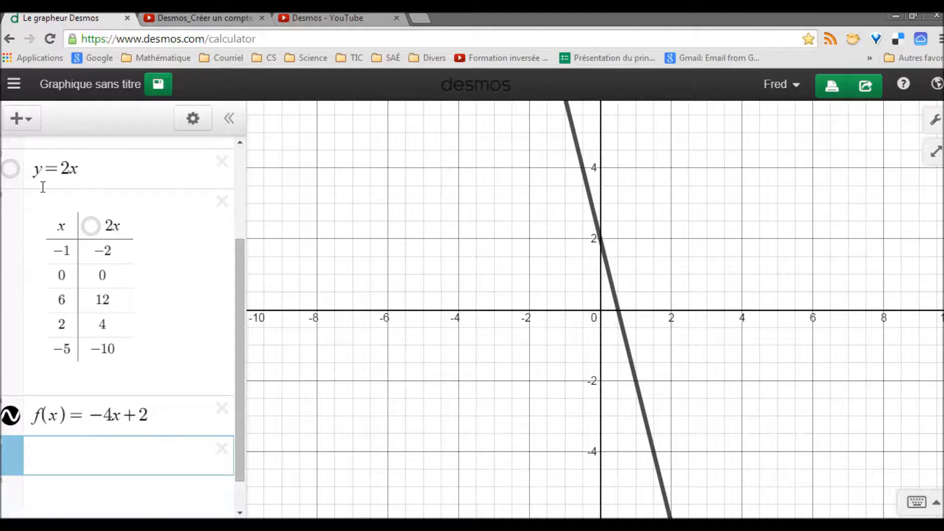
pyautogui.click(19, 118)
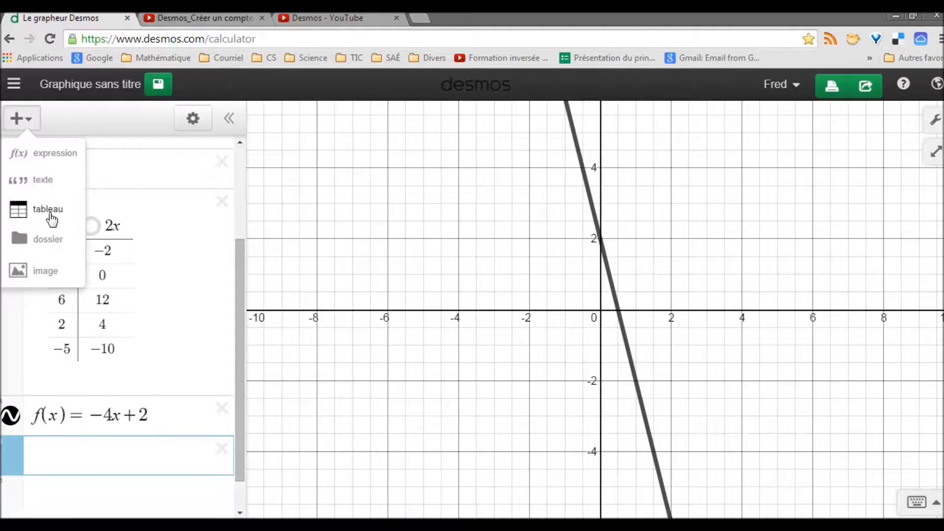
pyautogui.click(51, 216)
pyautogui.click(118, 366)
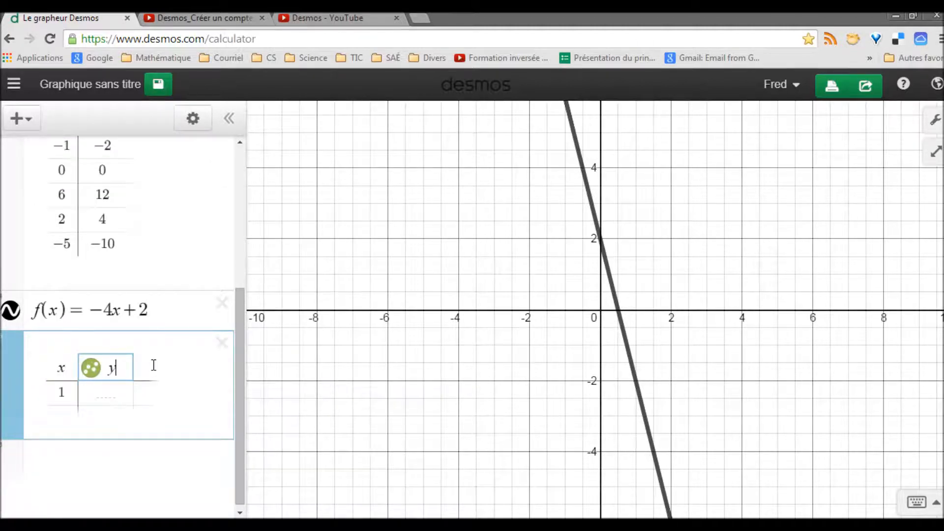
pyautogui.press('BackSpace')
pyautogui.write('f(x')
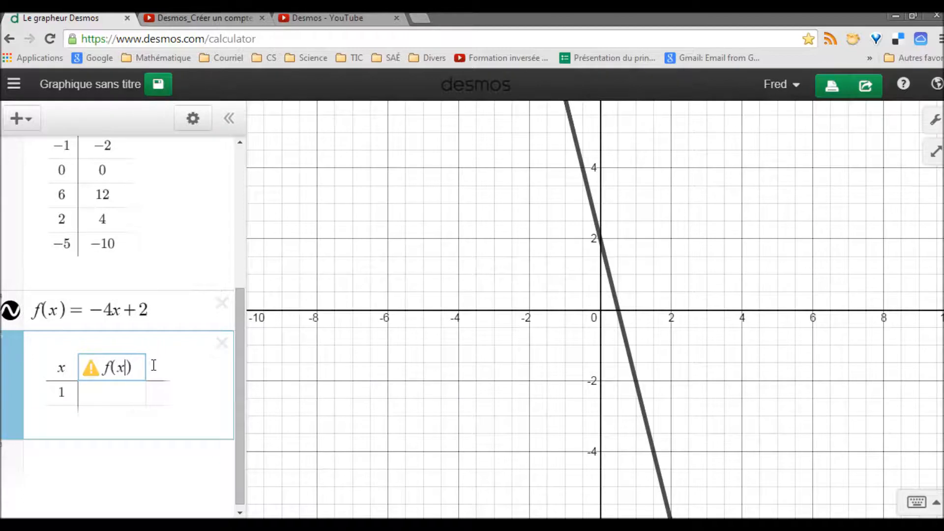
# - Add the x values 5, −8 and −4 as new rows in the f(x) table
pyautogui.click(67, 415)
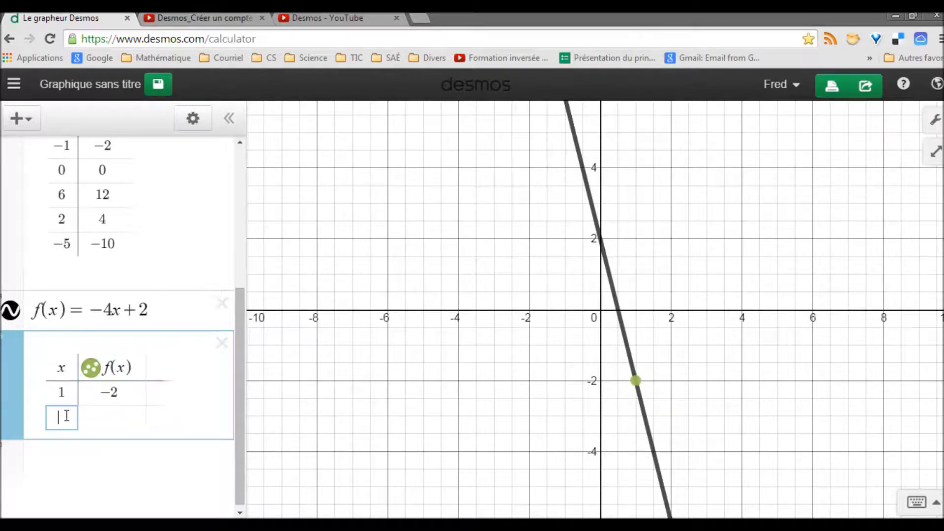
pyautogui.press('Return')
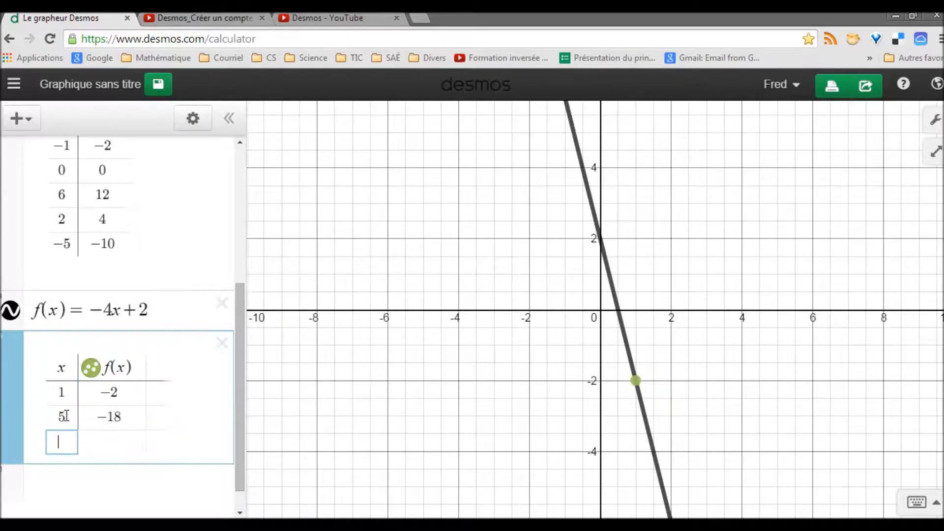
pyautogui.write('-8')
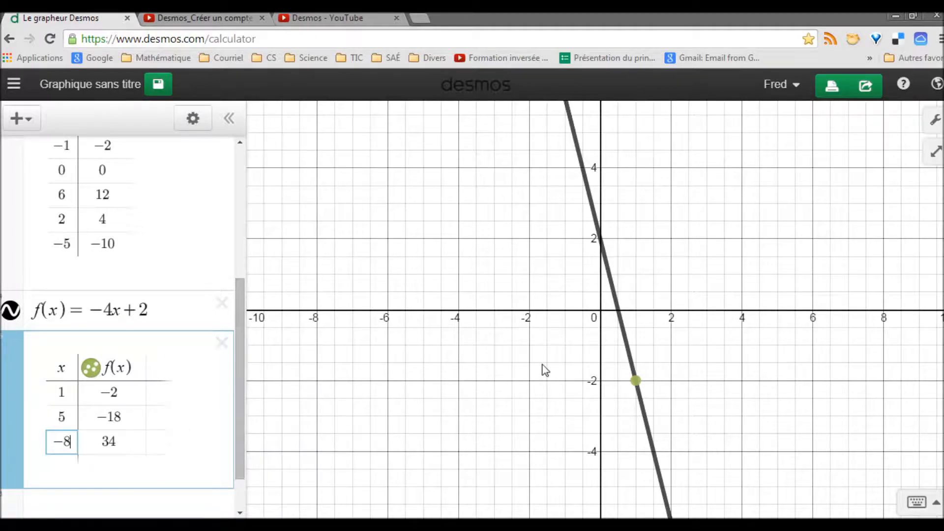
pyautogui.scroll(2, 181, 424)
pyautogui.scroll(-2, 181, 423)
pyautogui.click(72, 462)
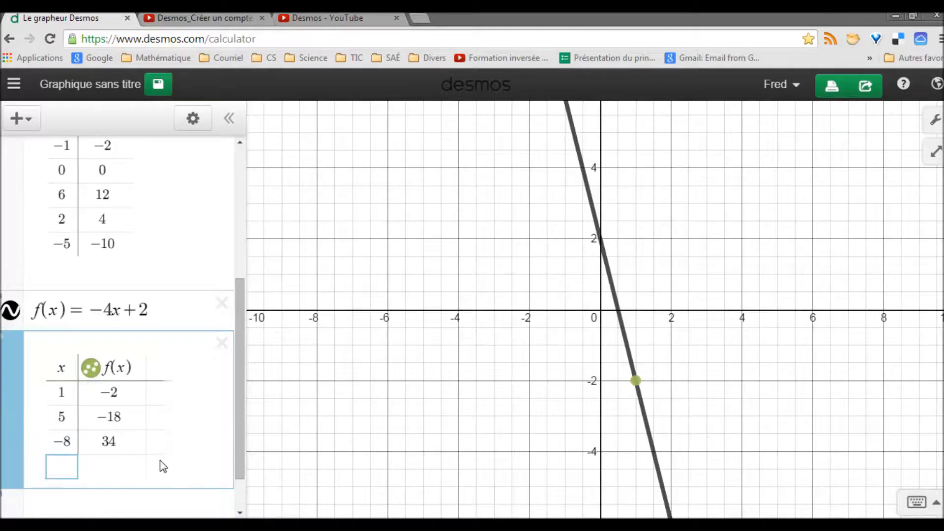
pyautogui.write('-4')
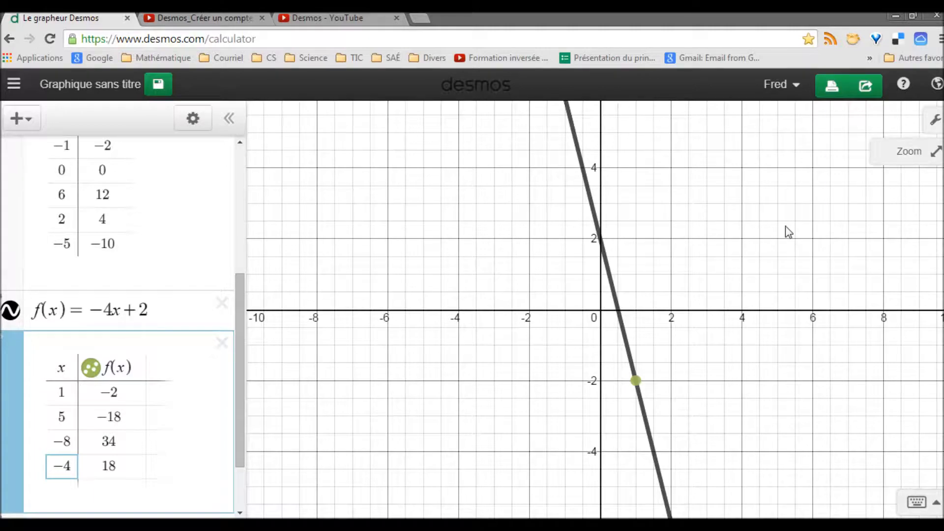
# - Widen the graph's range until all the f(x) table points fit, and hide the line of f(x) = −4x+2
pyautogui.scroll(-5, 718, 271)
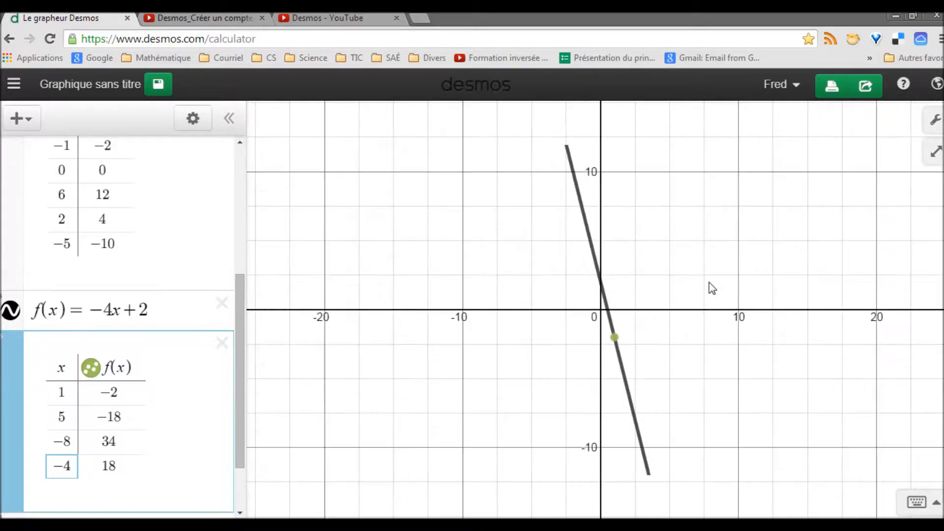
pyautogui.scroll(-5, 708, 293)
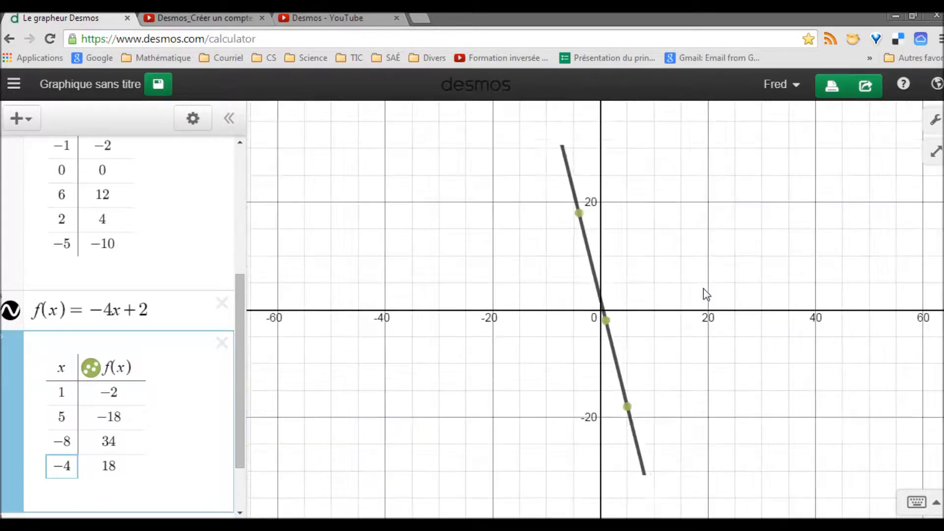
pyautogui.scroll(-4, 705, 294)
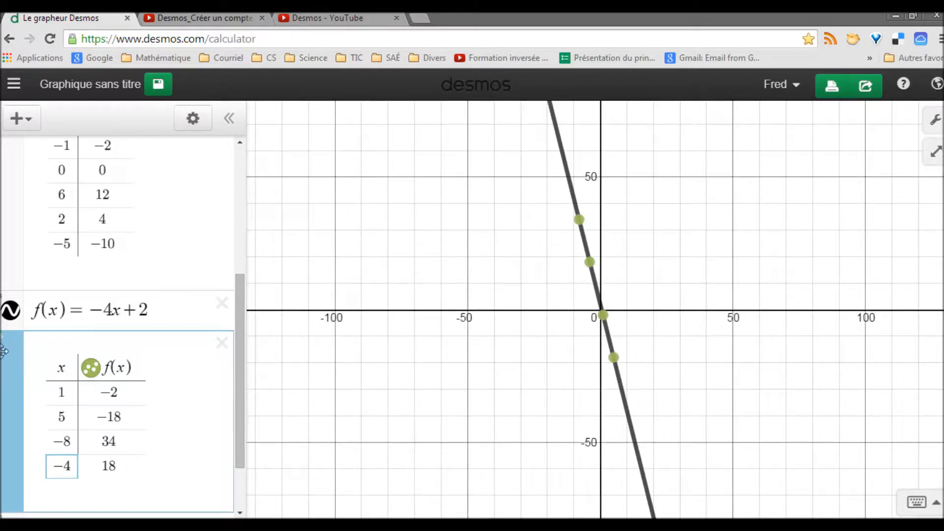
pyautogui.click(10, 311)
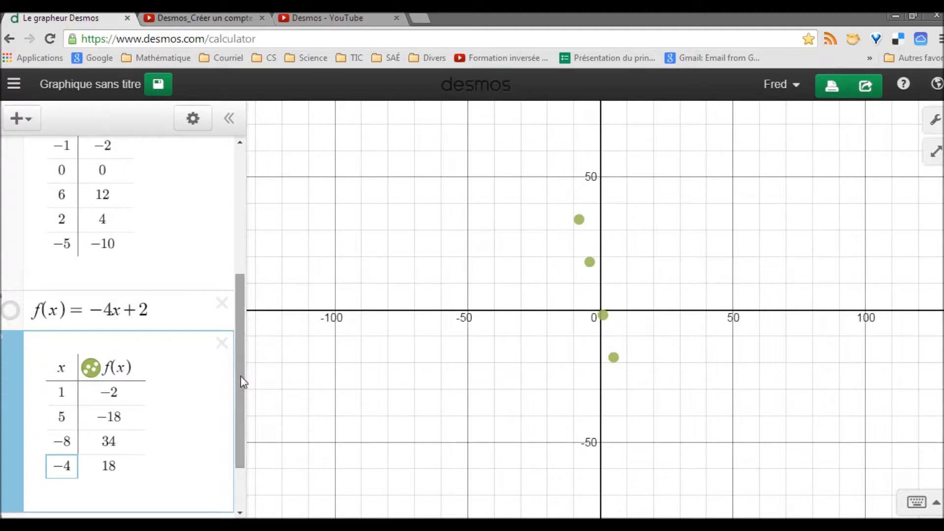
# - Add a third column headed g(x) to the f(x) table
pyautogui.scroll(-2, 240, 401)
pyautogui.click(143, 321)
pyautogui.click(166, 330)
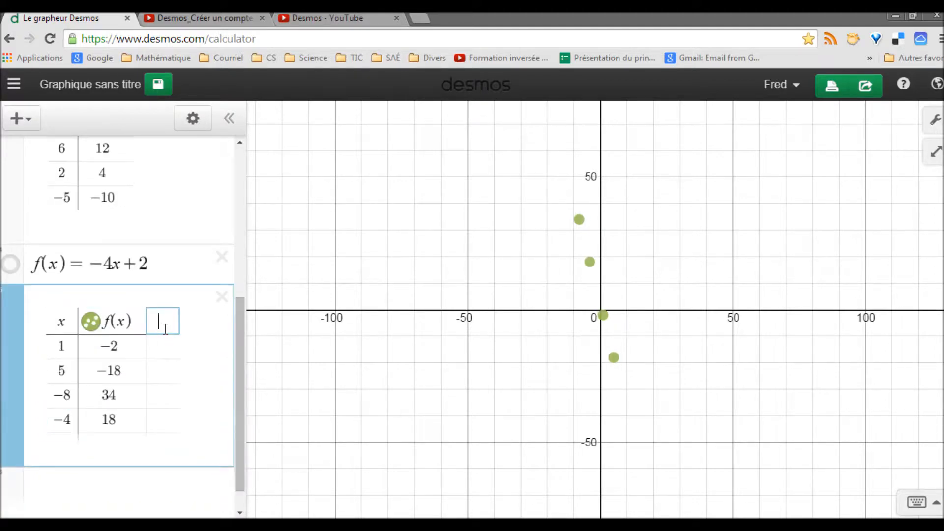
pyautogui.write('gx(')
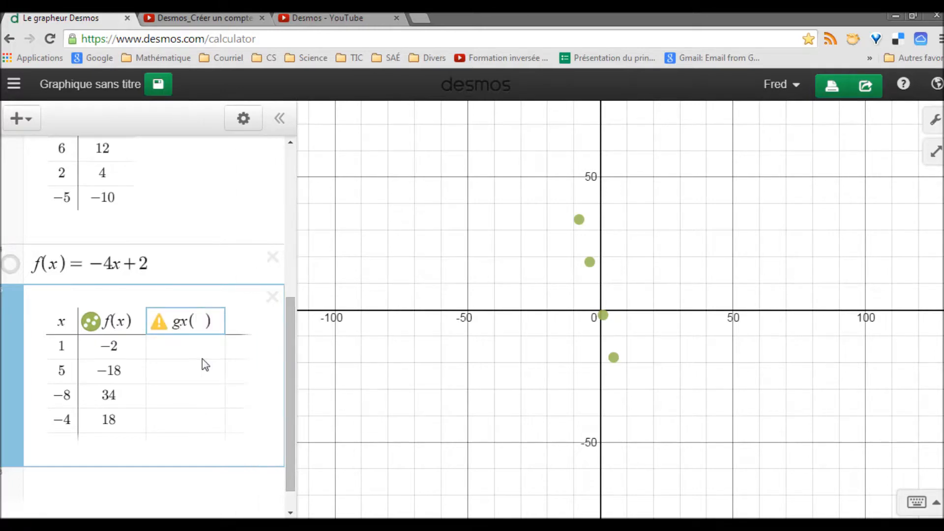
pyautogui.press('BackSpace')
pyautogui.press('BackSpace')
pyautogui.write('(x')
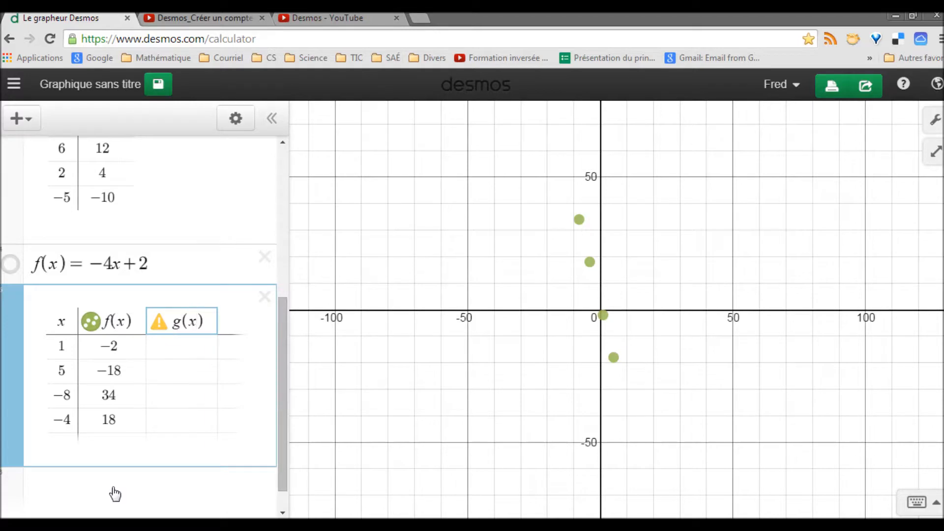
# - Define the function g(x) = 2x in a new expression below the f(x) and g(x) table
pyautogui.click(84, 481)
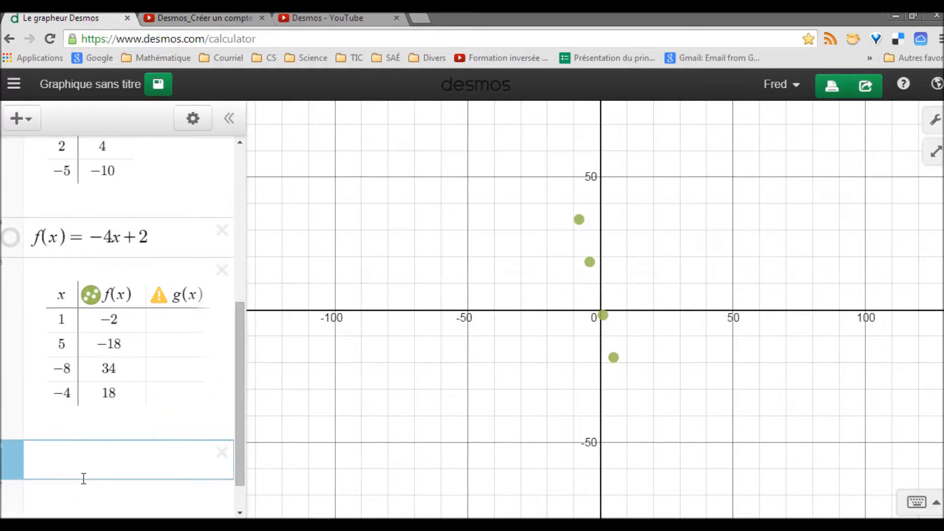
pyautogui.write('g(x)')
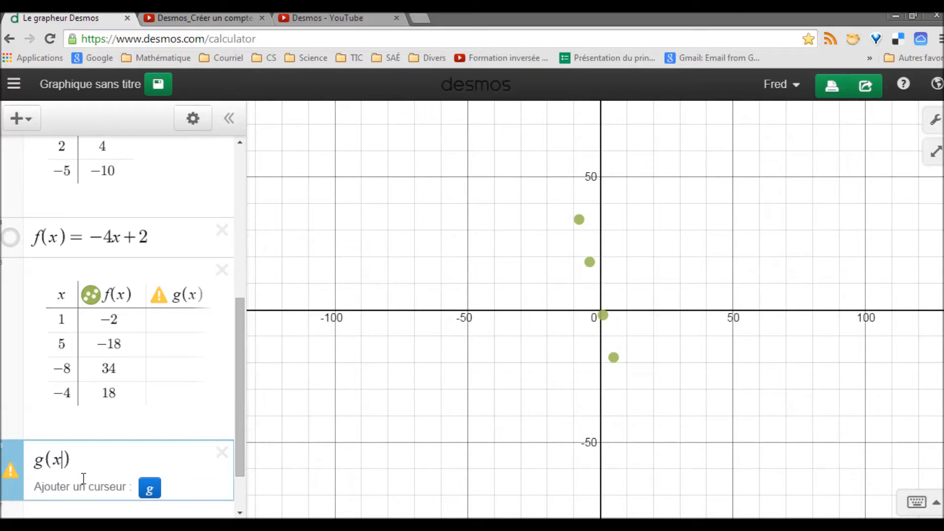
pyautogui.write('=2')
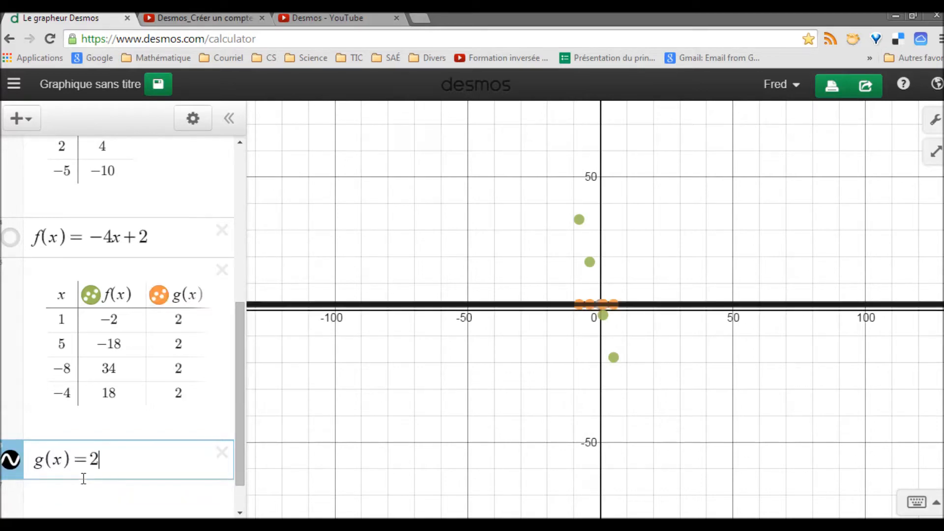
pyautogui.write('x')
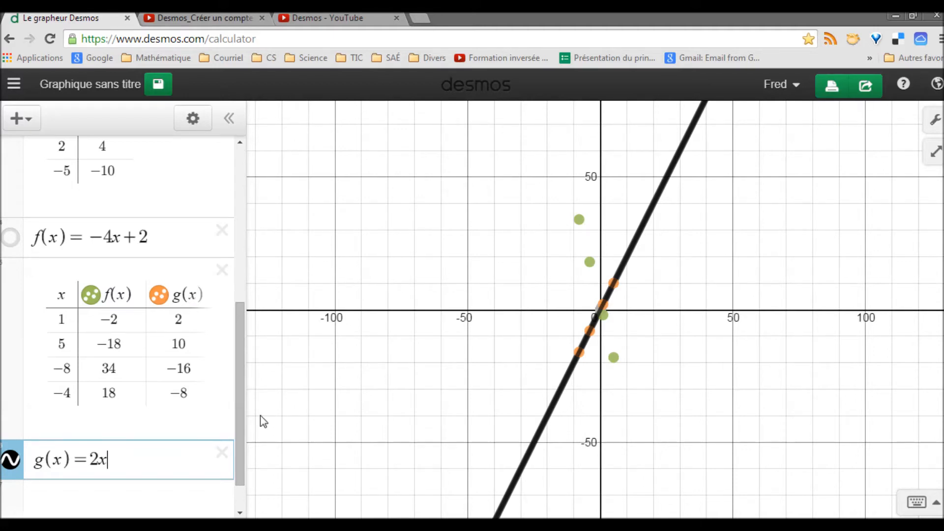
pyautogui.moveTo(244, 415); pyautogui.dragTo(261, 455)
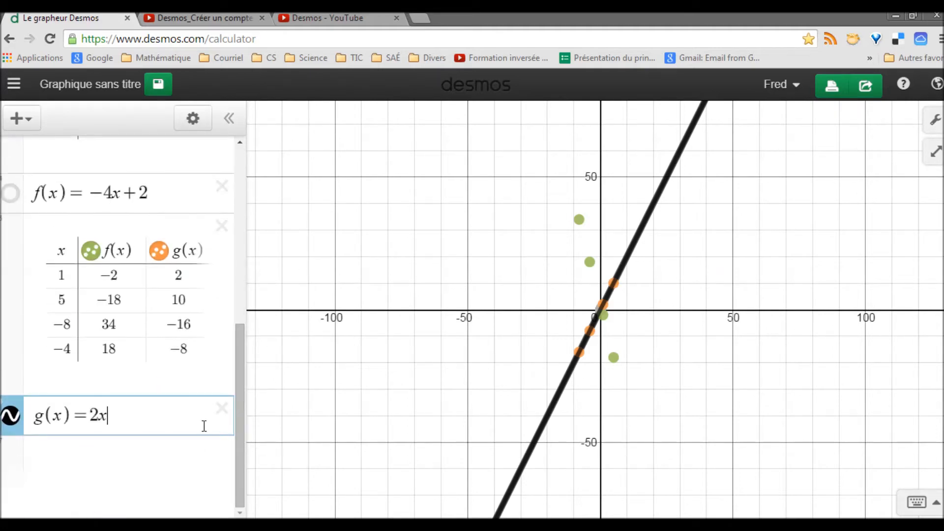